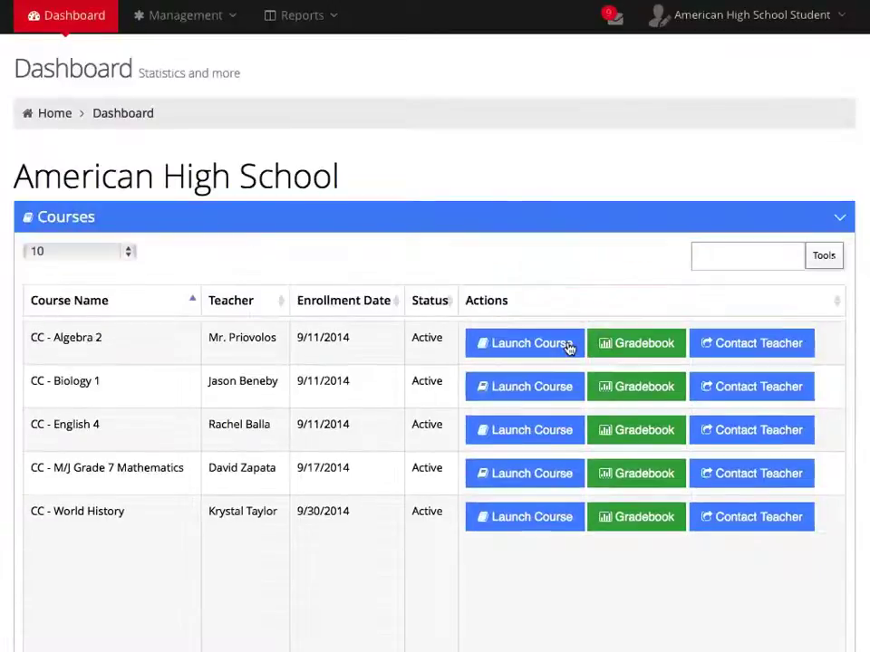
Scroll down the dashboard to bring the Messages panel into view
scroll(436, 264, "down", 1)
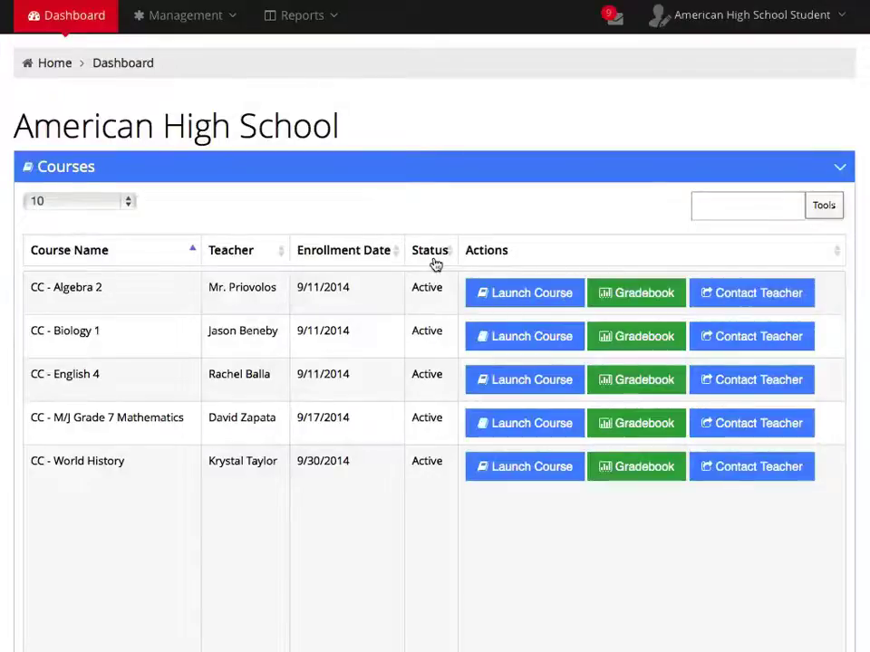
scroll(435, 263, "down", 5)
scroll(434, 264, "down", 1)
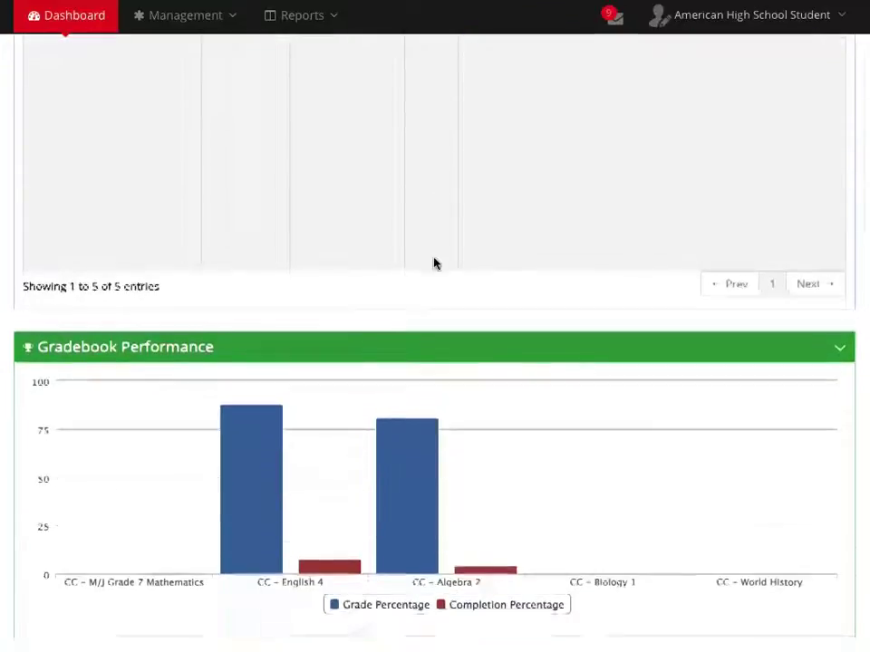
scroll(434, 263, "down", 5)
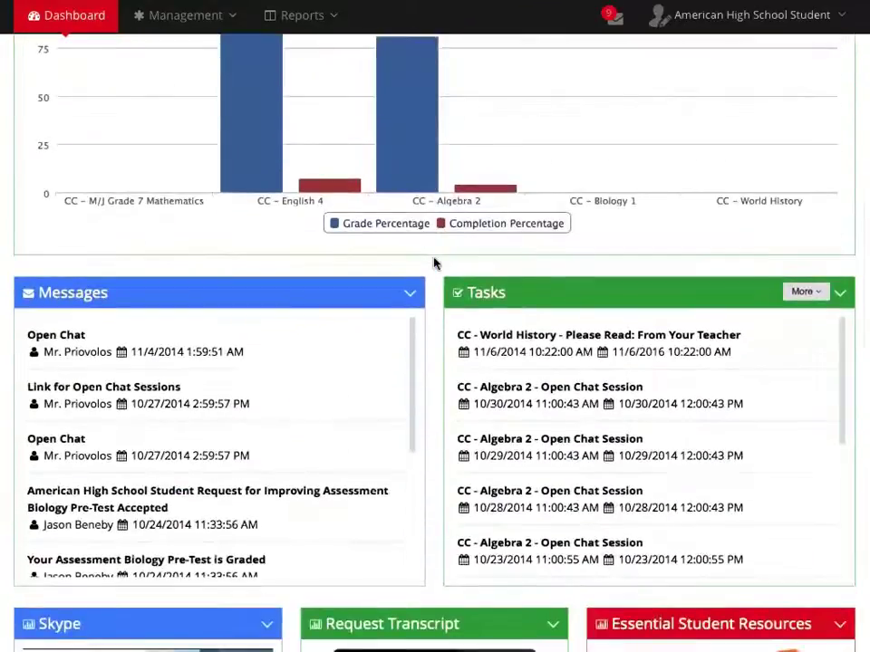
scroll(434, 264, "down", 3)
scroll(434, 264, "down", 3)
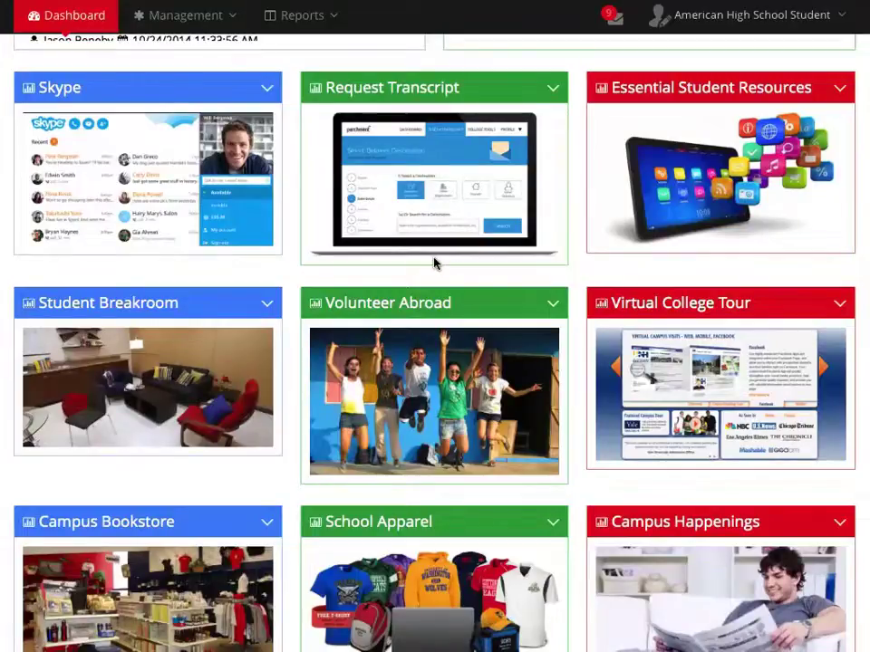
scroll(433, 263, "up", 10)
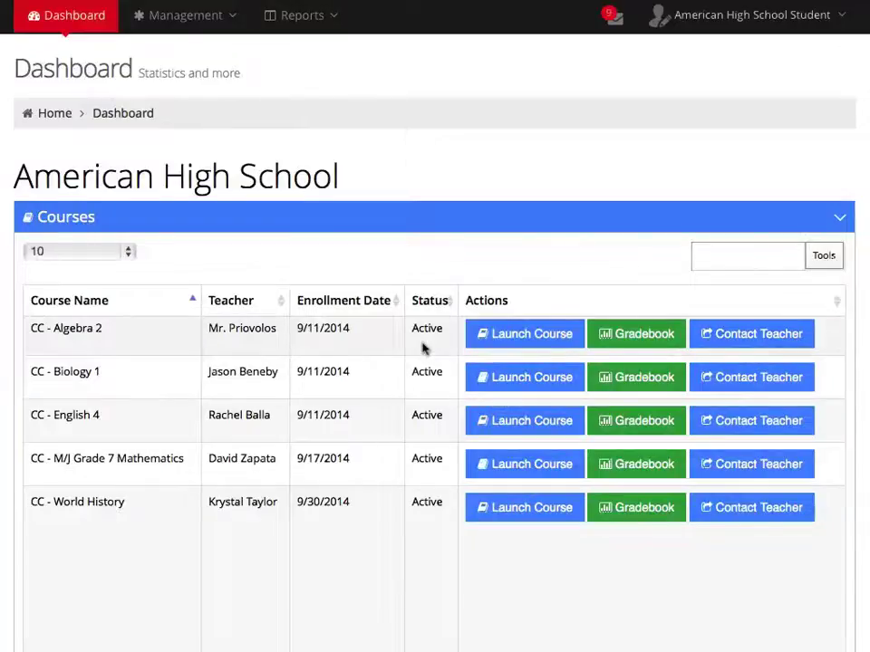
Scroll further down to the Tasks panel listing October 2014 Algebra 2 and World History tasks
scroll(423, 348, "down", 8)
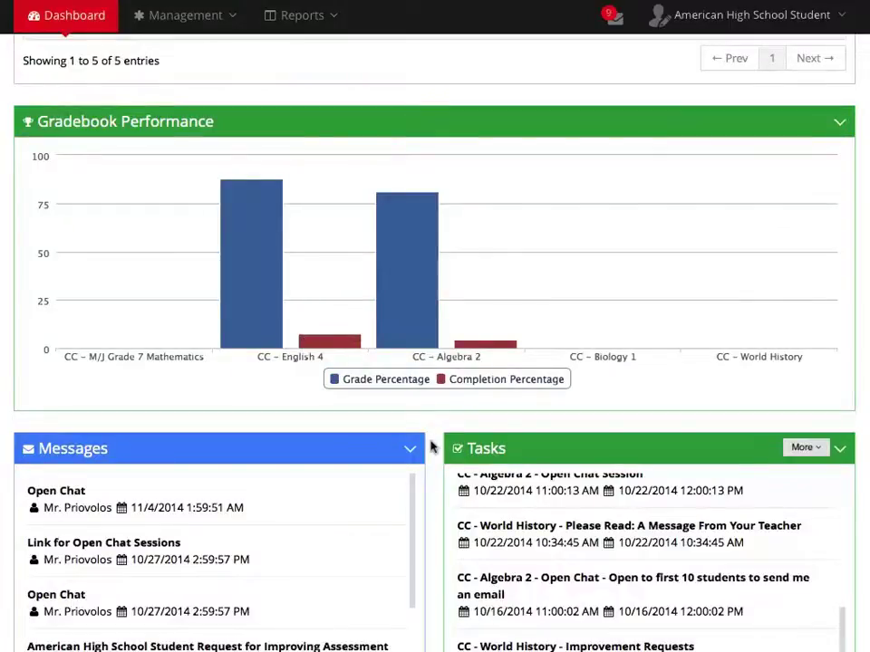
scroll(431, 445, "down", 3)
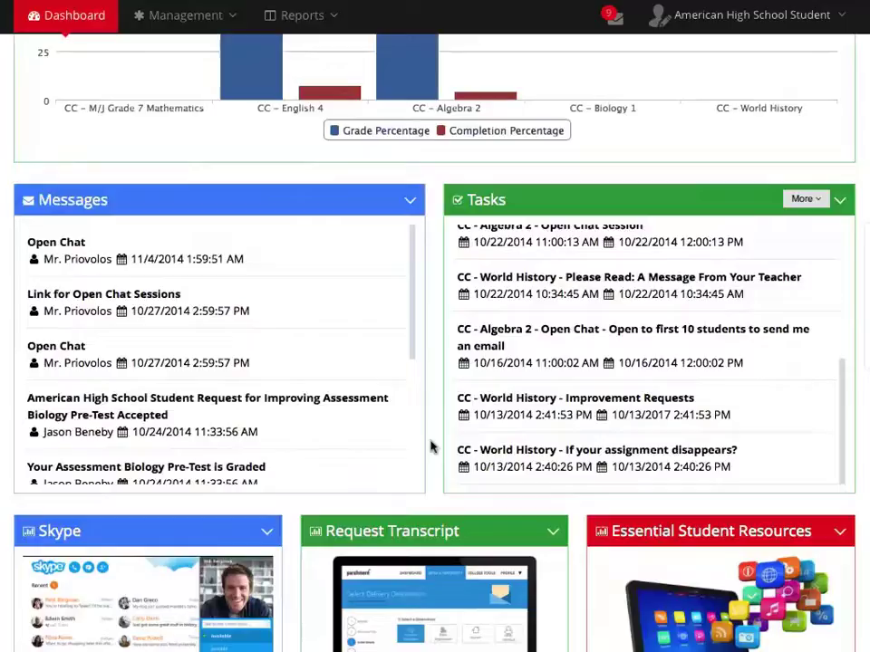
mouse_move(341, 348)
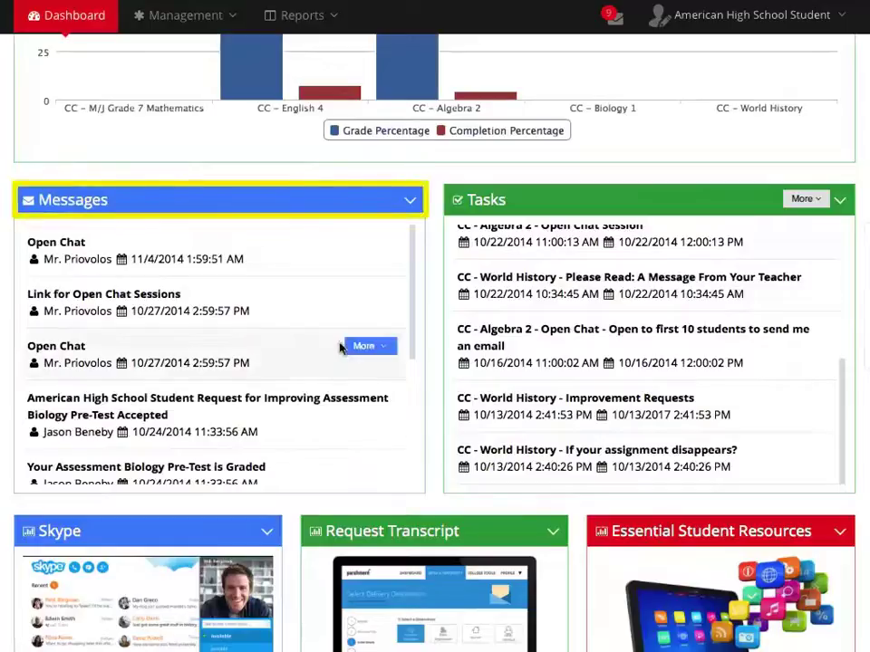
scroll(341, 348, "down", 5)
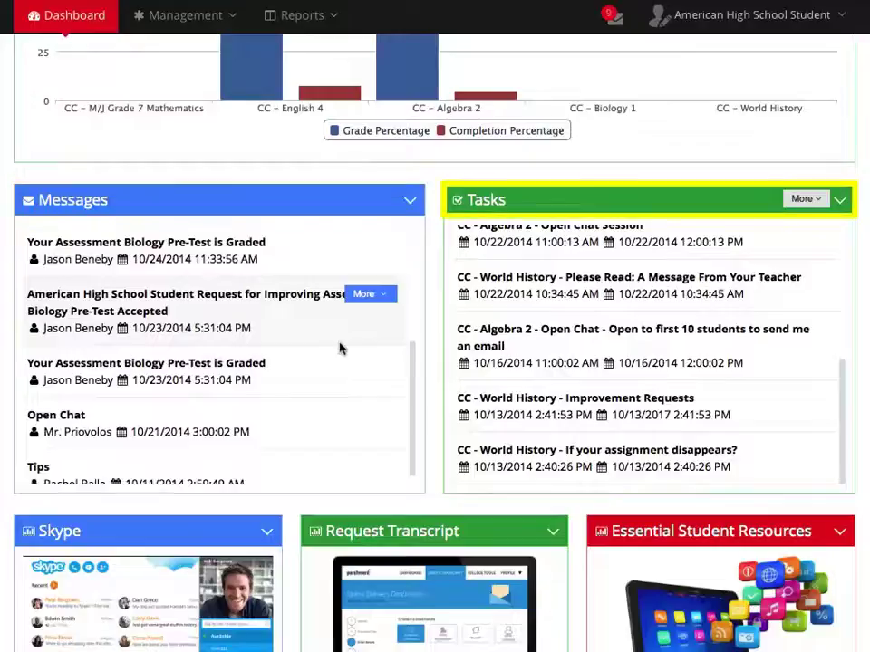
mouse_move(517, 358)
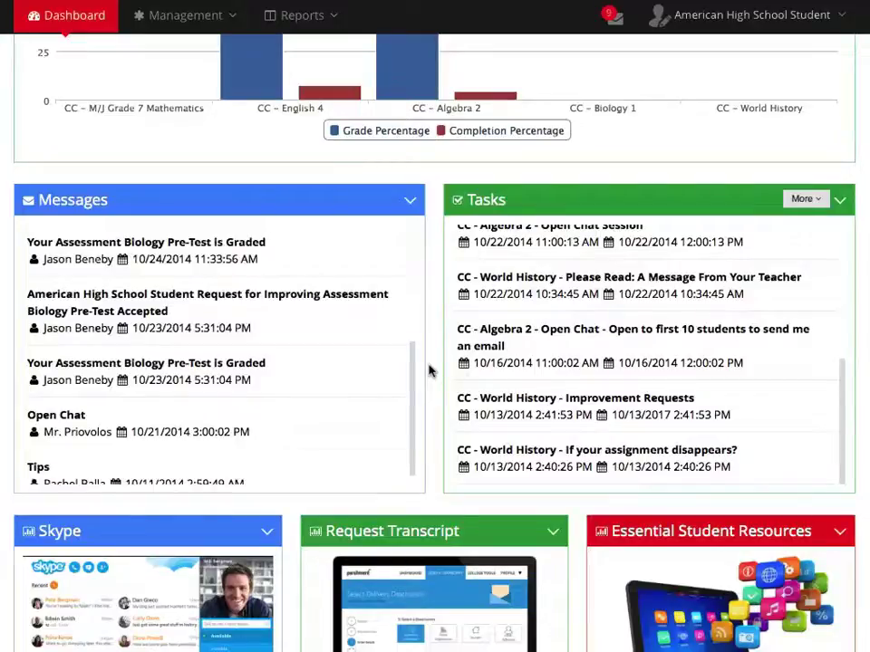
scroll(431, 370, "down", 10)
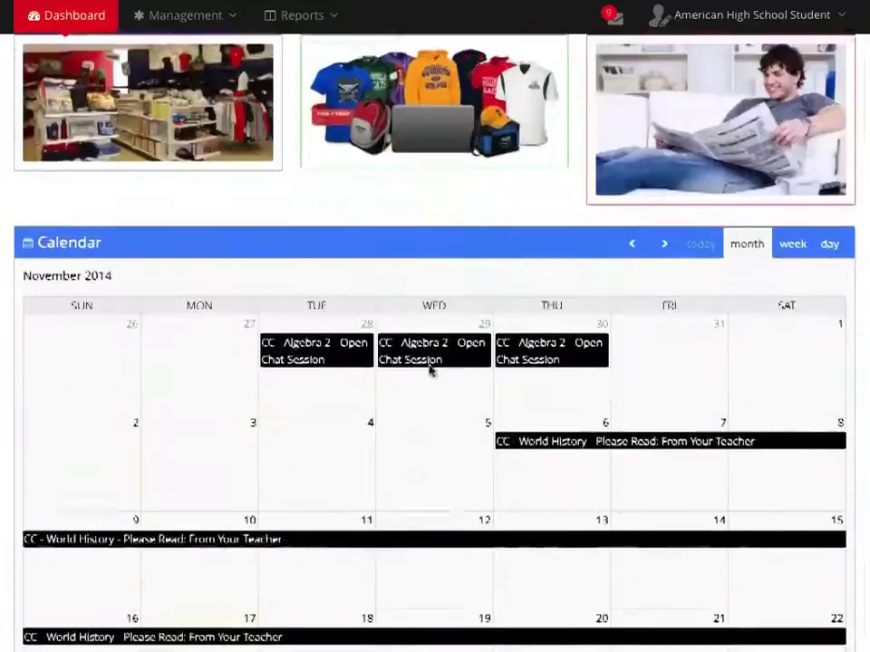
scroll(430, 370, "down", 2)
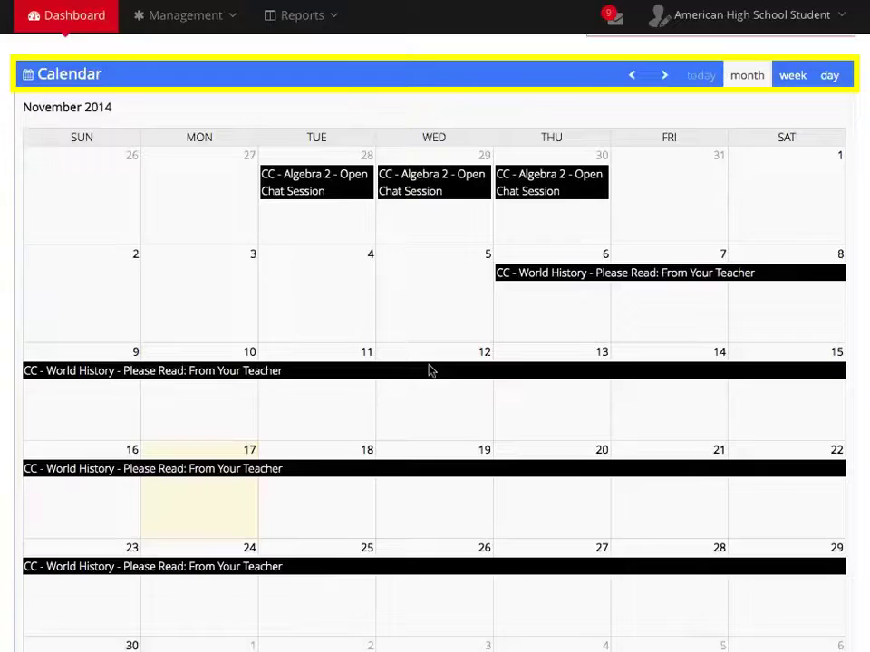
scroll(431, 371, "up", 10)
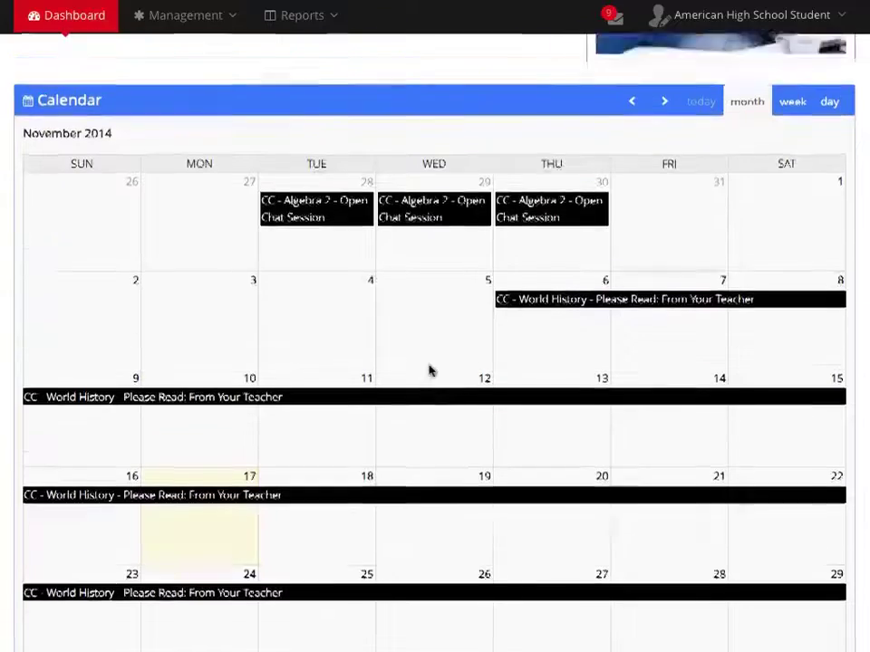
scroll(431, 371, "up", 15)
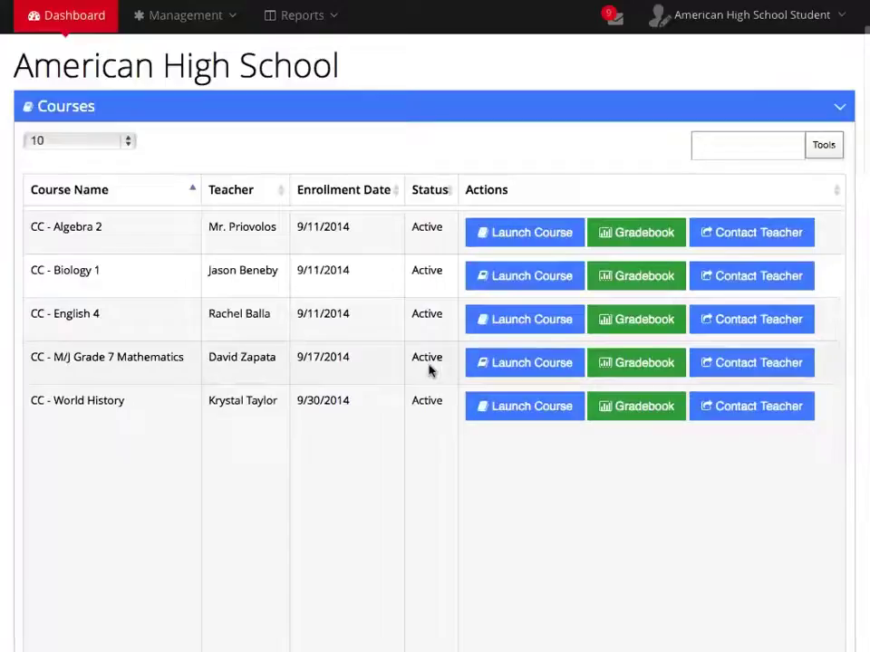
Scroll through the CC - English 4 course page, then return to the dashboard's course list
scroll(433, 378, "up", 1)
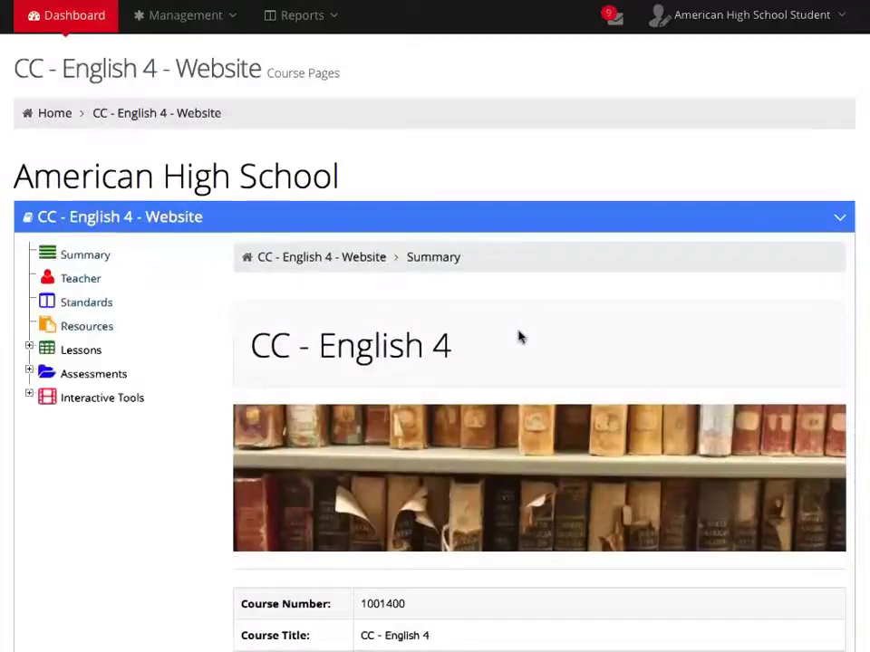
scroll(520, 337, "down", 3)
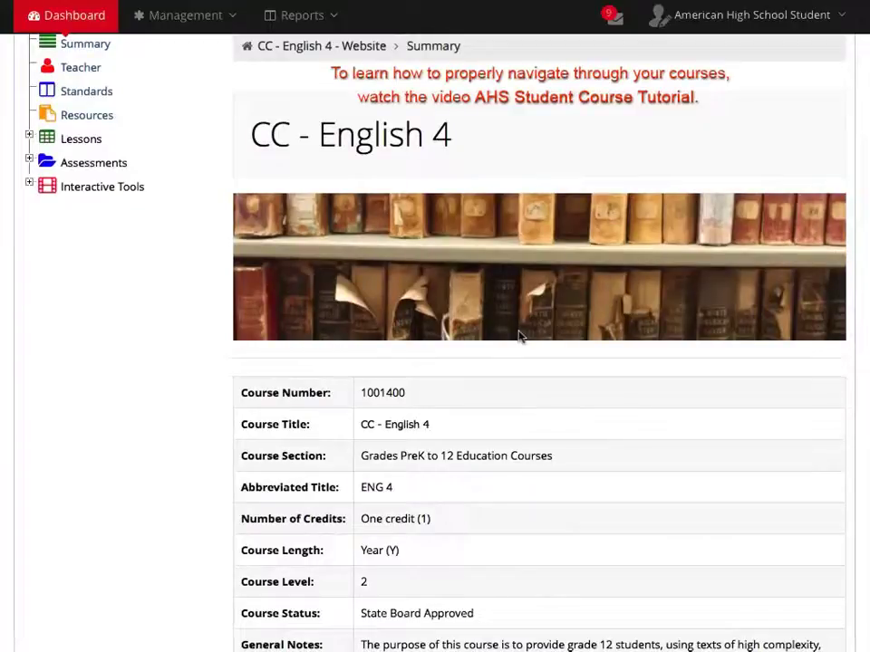
scroll(519, 337, "up", 3)
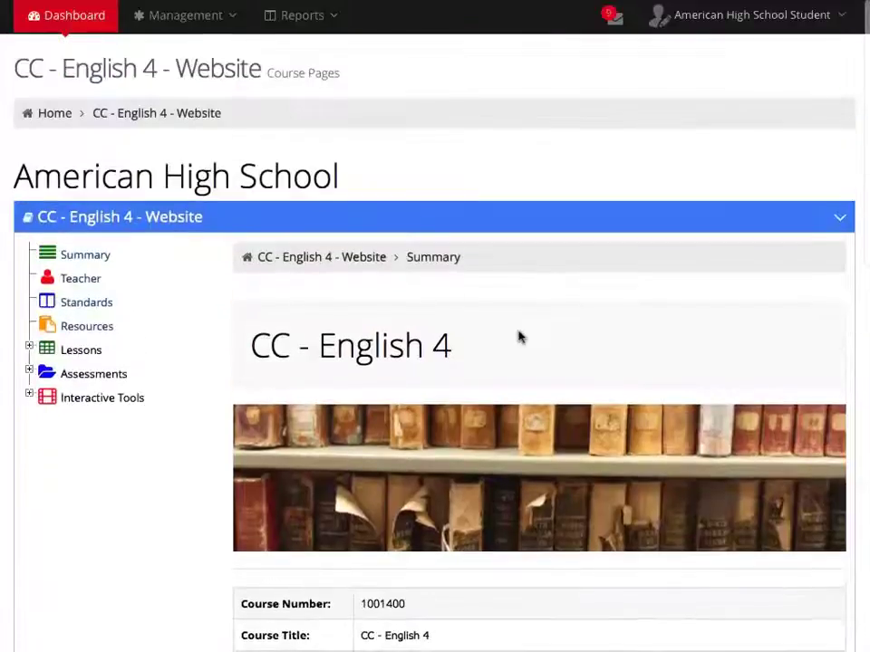
key("alt+Left")
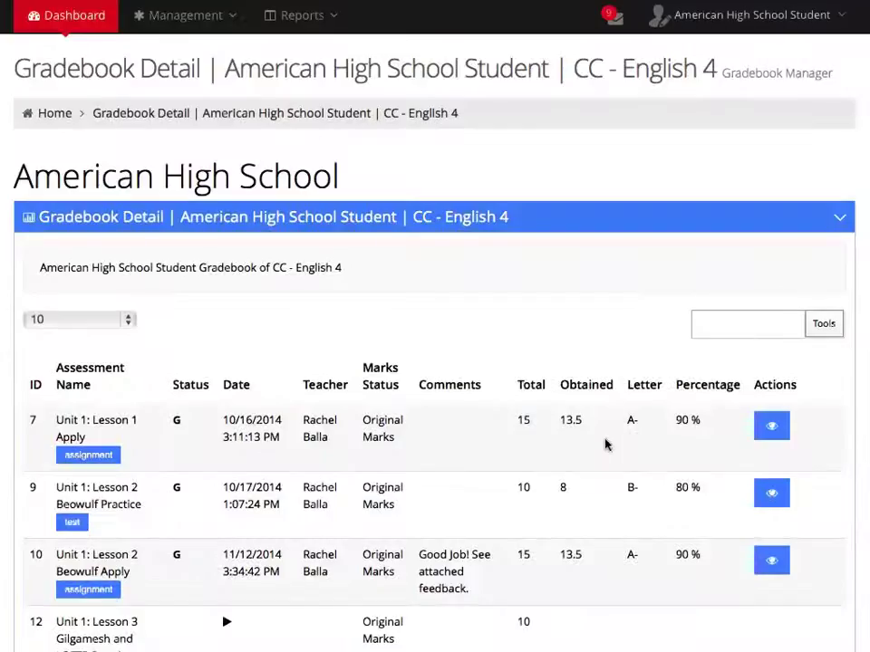
scroll(569, 274, "down", 3)
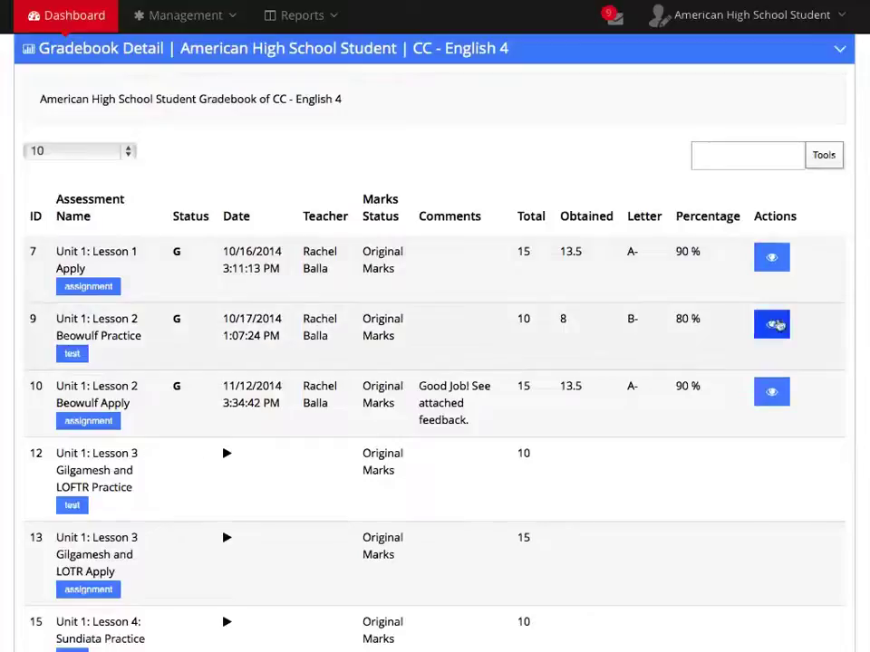
Open the Unit 1: Lesson 2 Beowulf Apply details and view the teacher's feedback attachment
left_click(772, 392)
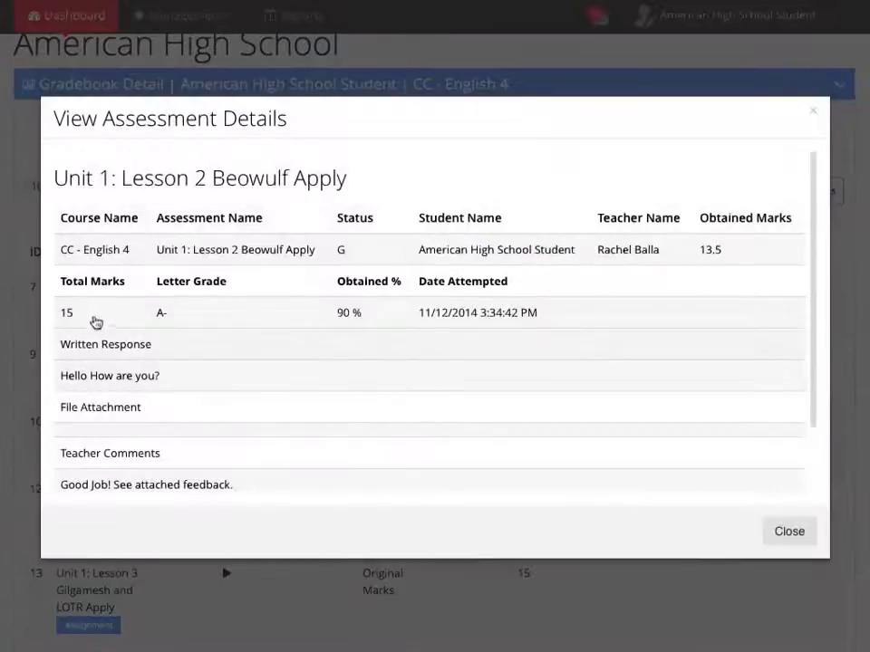
scroll(94, 319, "down", 2)
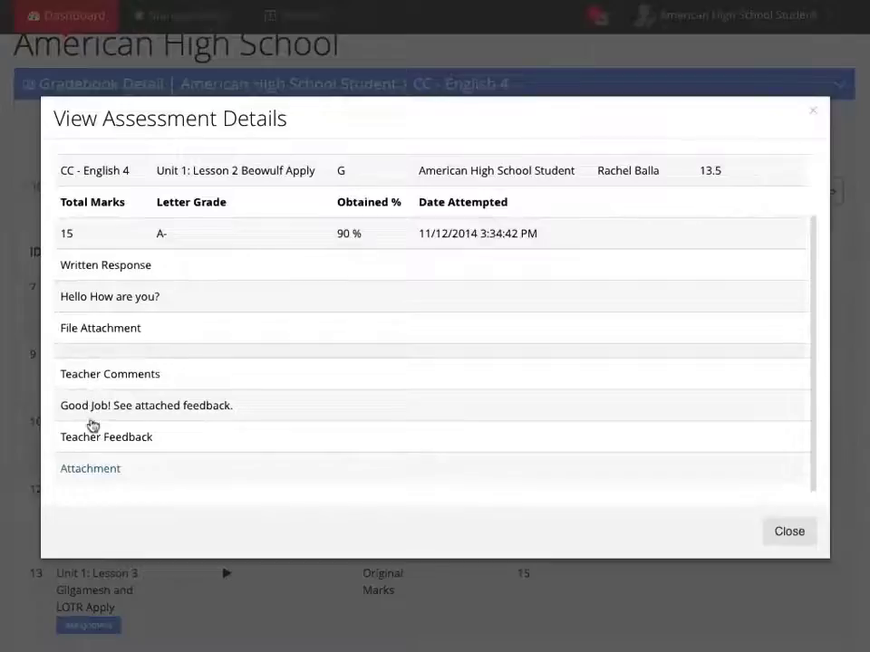
left_click(90, 468)
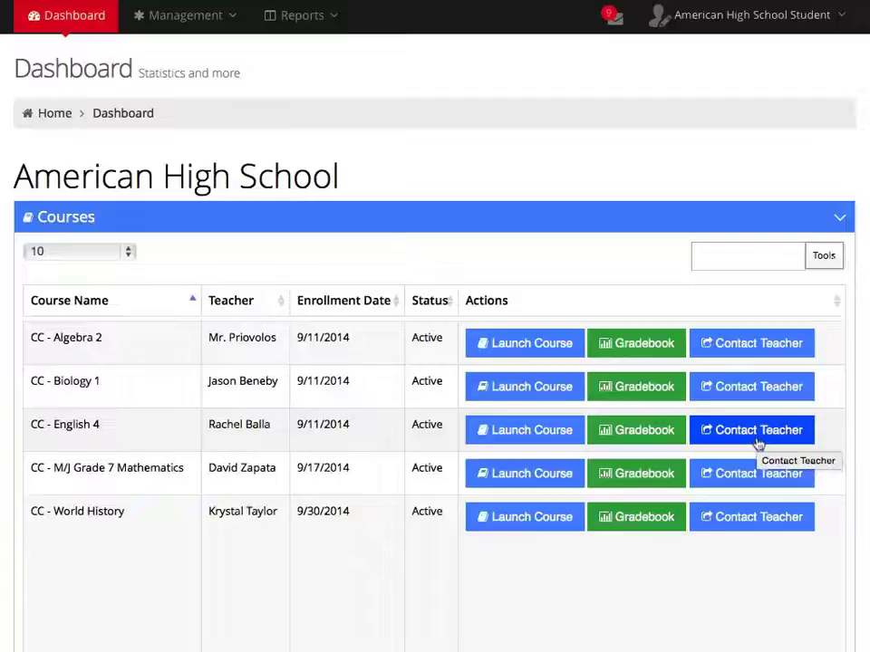
Start a new message to the English 4 teacher and enlarge the message body area
left_click(758, 441)
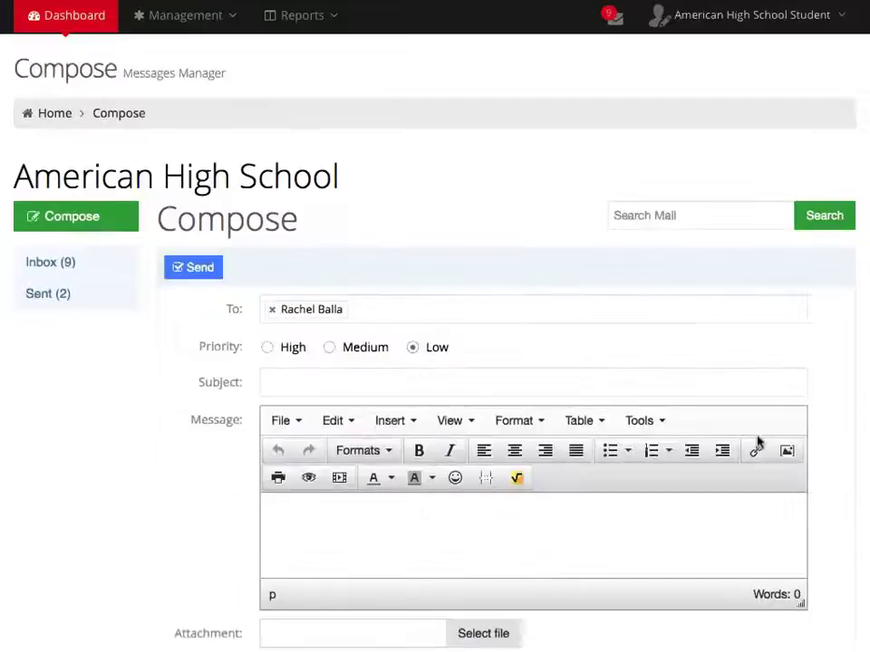
scroll(725, 302, "down", 2)
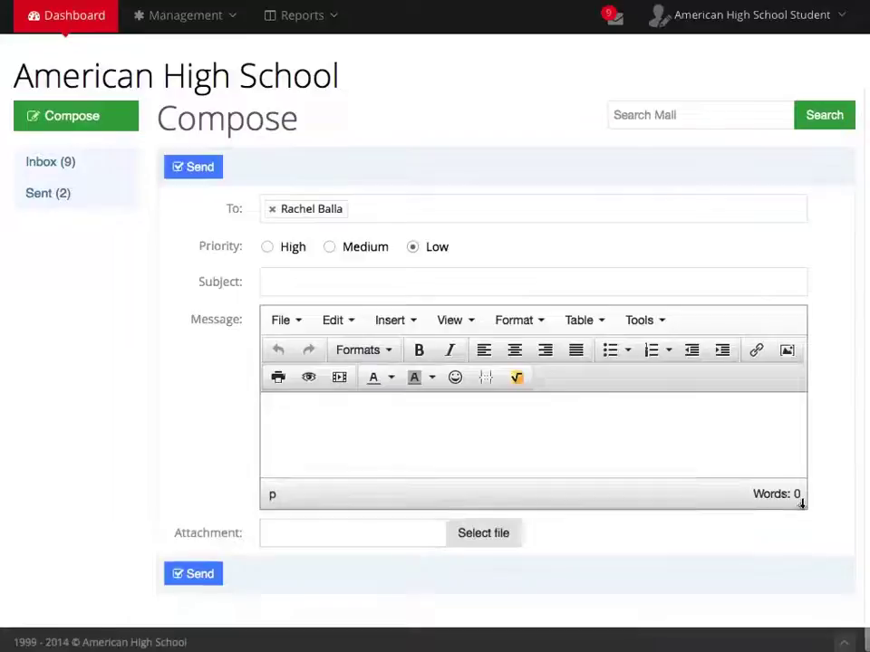
left_click_drag(801, 503, 801, 537)
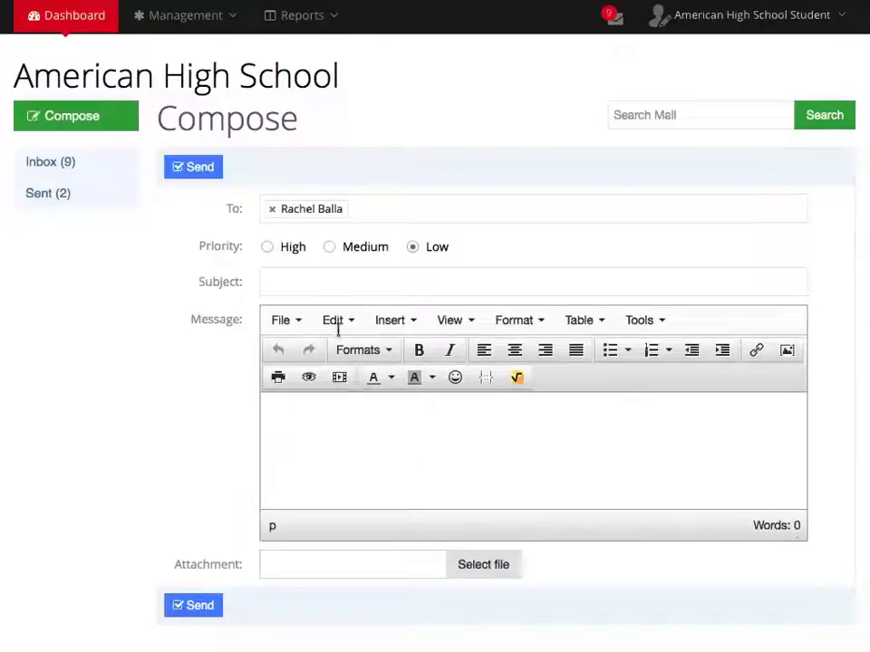
Paste the subject 'CC English 4, Unit 1 Lesson 3, Beowulf Apply' and move into the message body
left_click(334, 282)
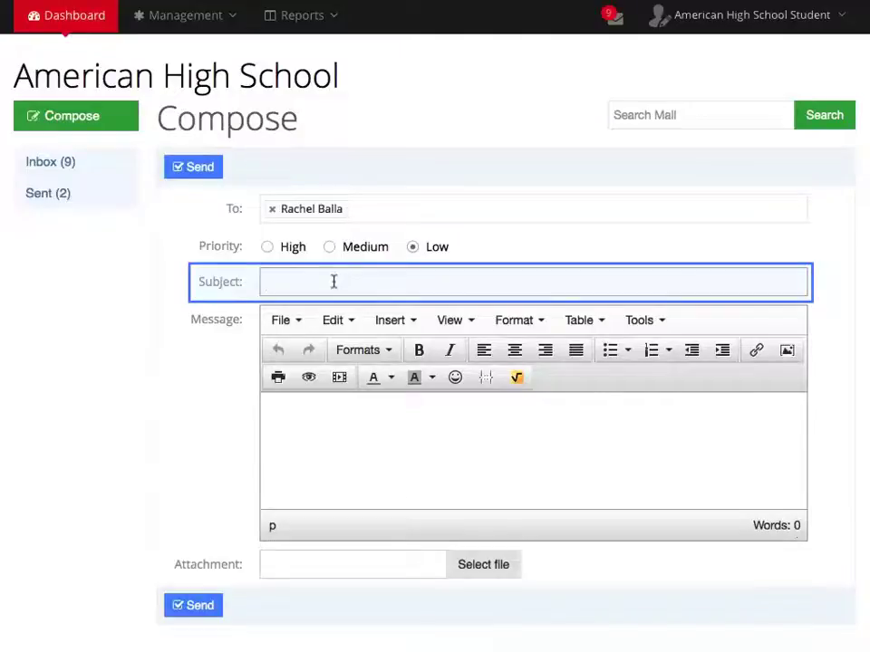
type("CC English 4, Unit 1 Lesson 3, Beowulf Apply")
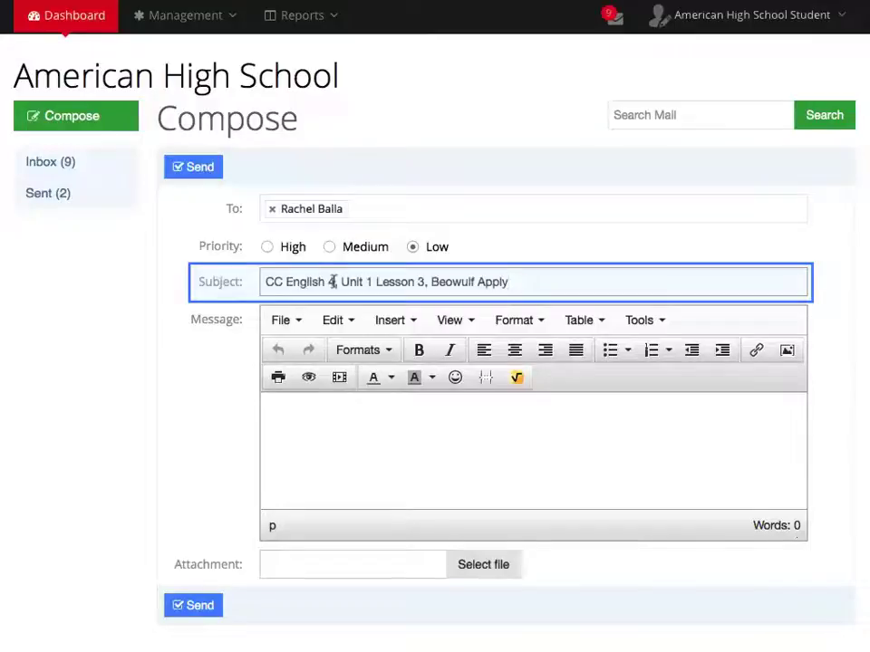
key("Tab")
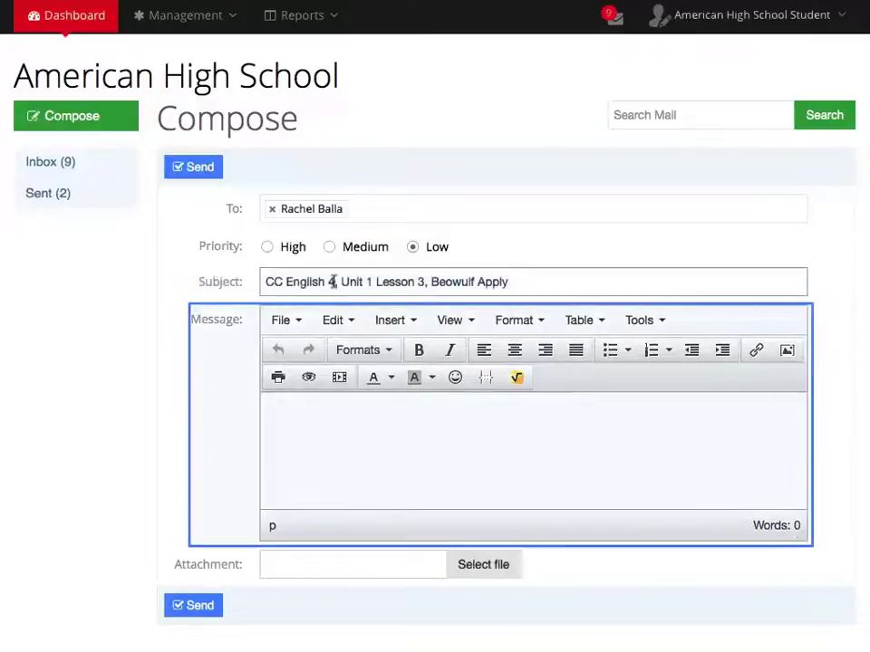
left_click(394, 415)
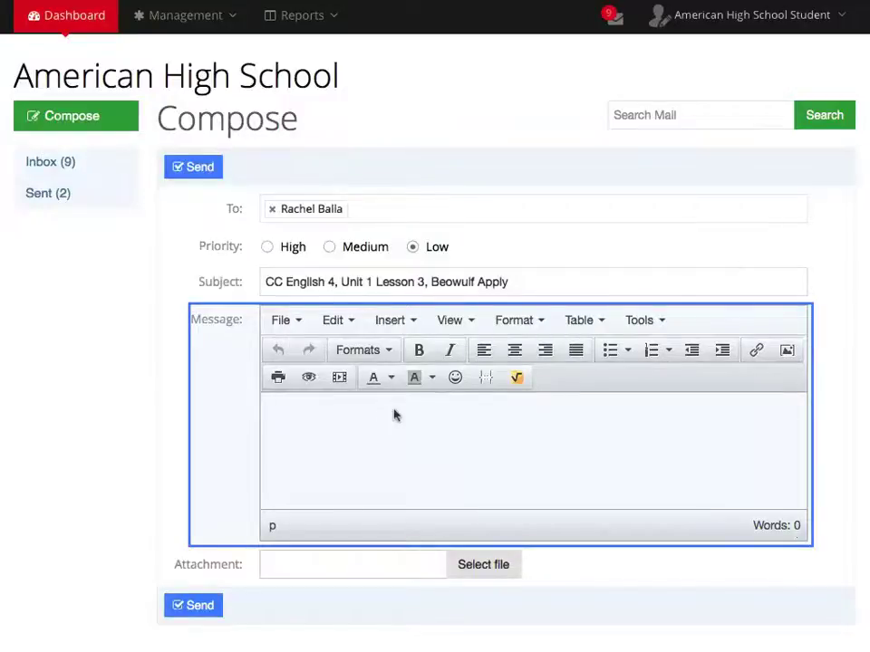
Paste the note asking for help understanding Beowulf into the body and send it
type("I need help understanding the character Beowulf. Can you please help? Thank you, AHS Student")
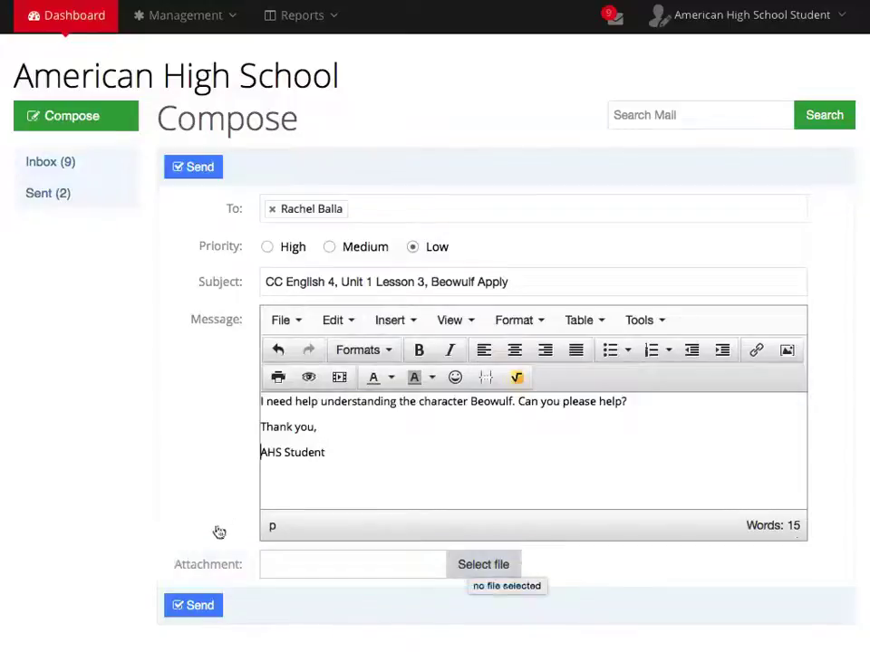
left_click(197, 605)
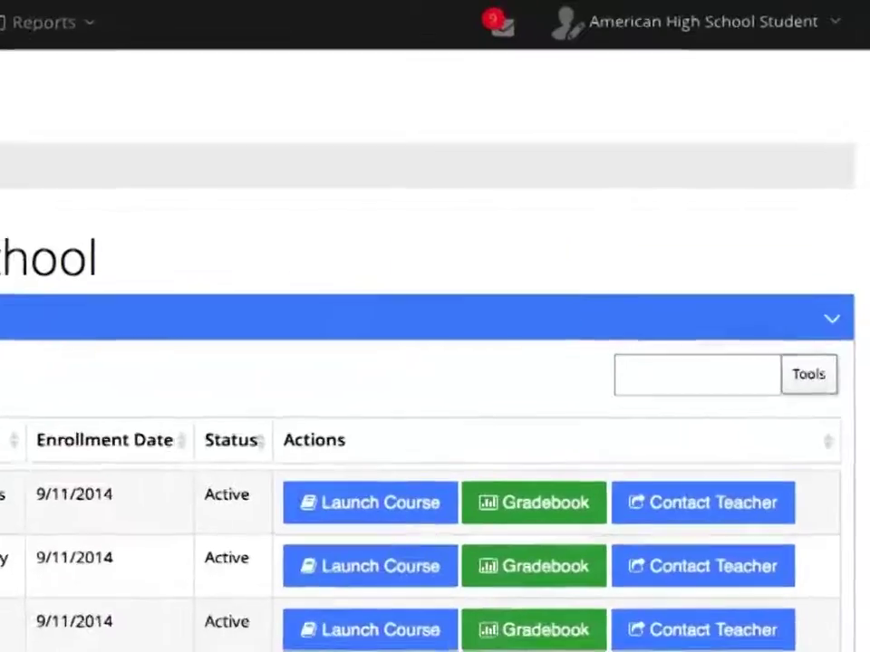
left_click(550, 20)
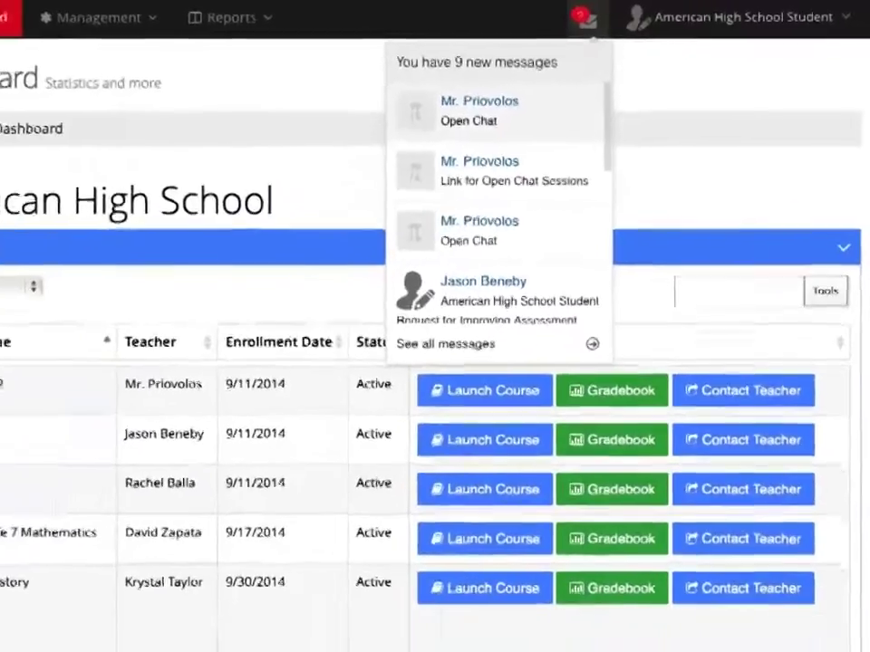
left_click(247, 606)
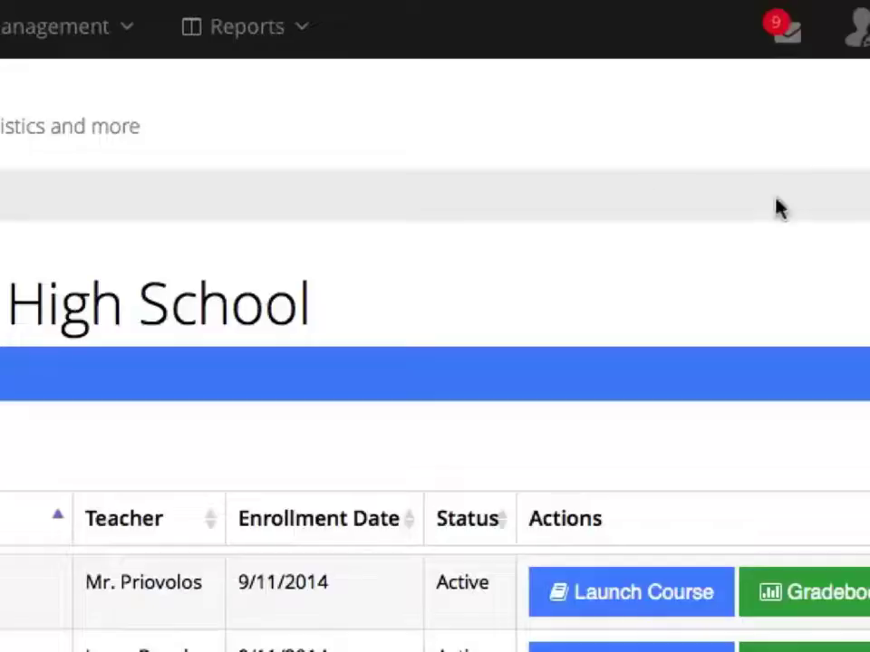
Generate the Personal Reports Monthly Attendance report for October 2014
left_click(301, 32)
mouse_move(305, 81)
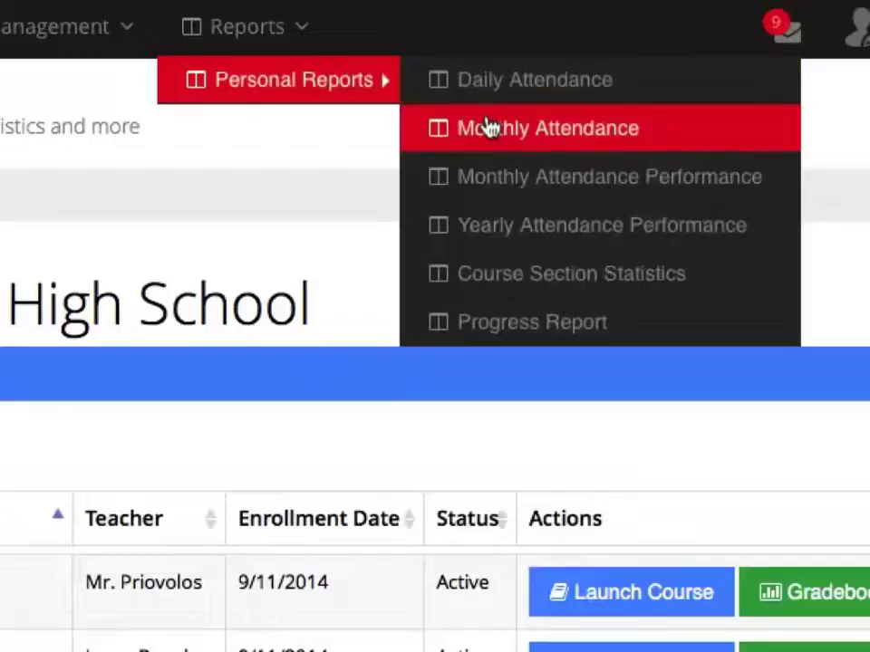
left_click(486, 128)
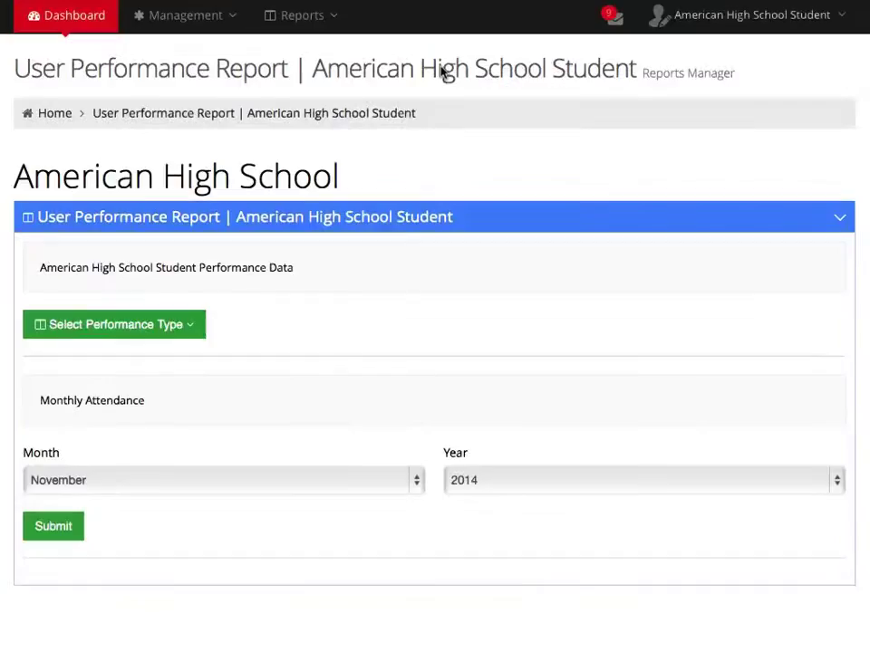
left_click(266, 481)
left_click(258, 472)
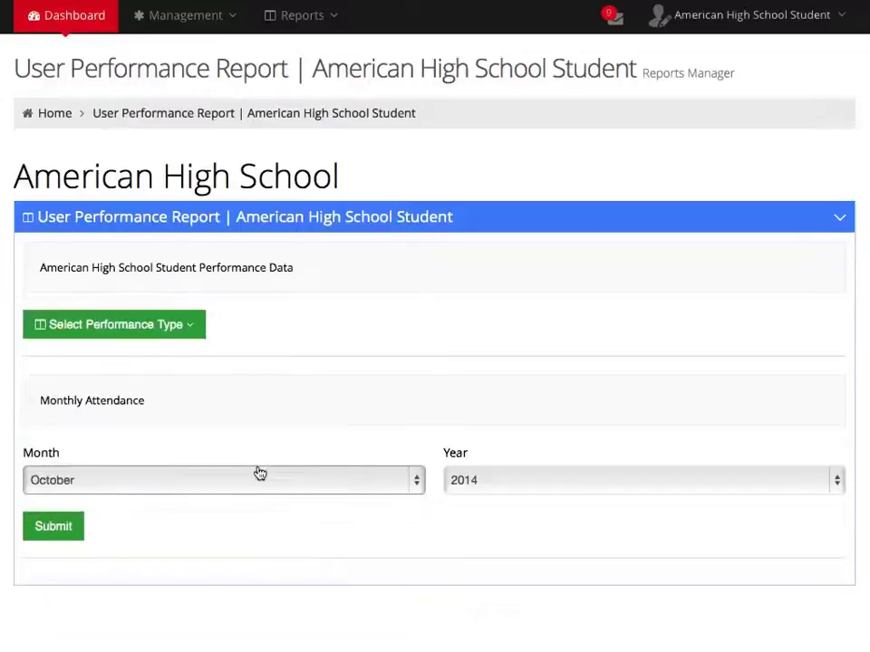
left_click(488, 486)
left_click(488, 485)
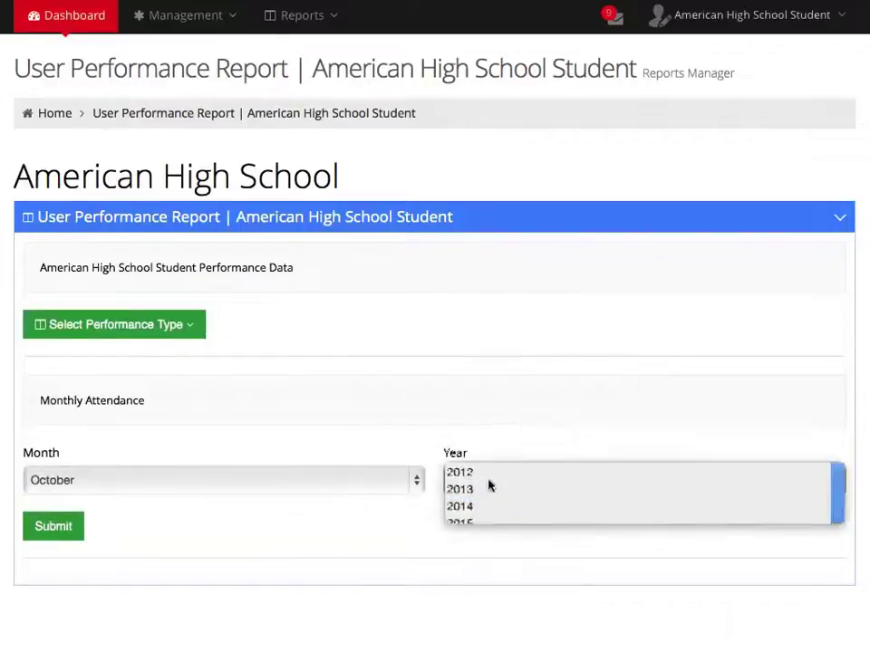
left_click(56, 527)
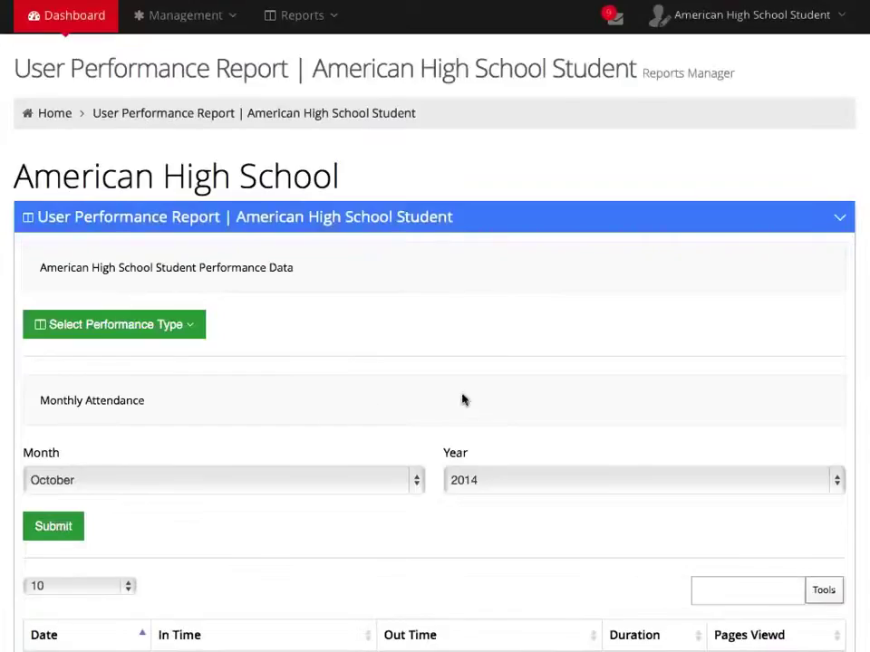
scroll(439, 403, "down", 1)
scroll(439, 403, "down", 3)
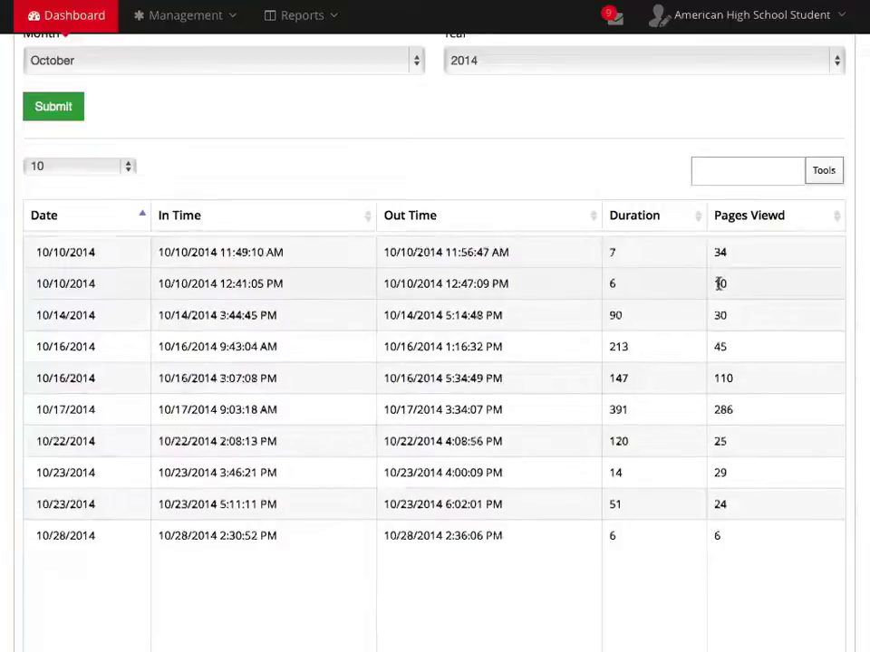
scroll(719, 287, "down", 5)
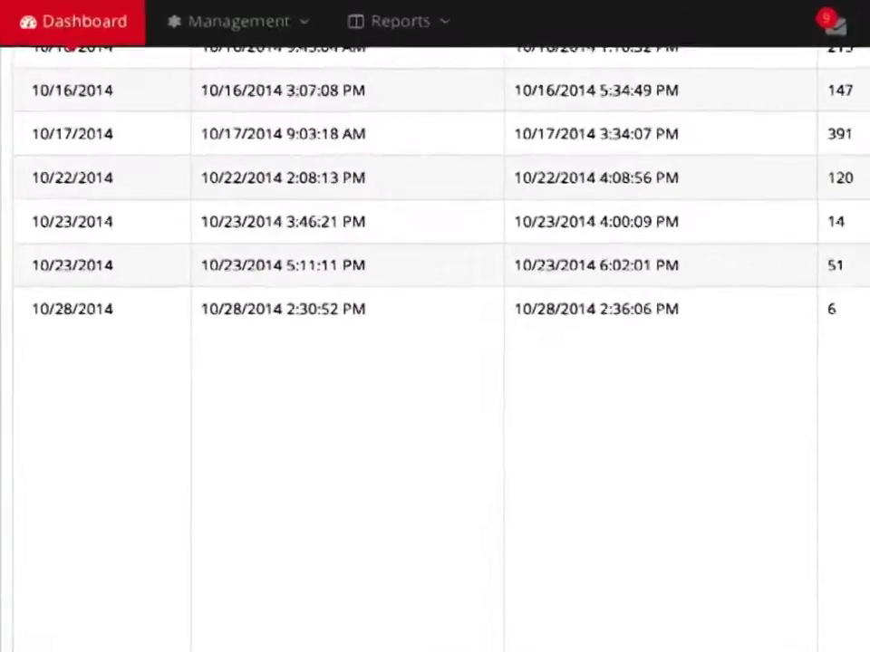
Open the Account settings page under Management > Profile Manager
left_click(213, 18)
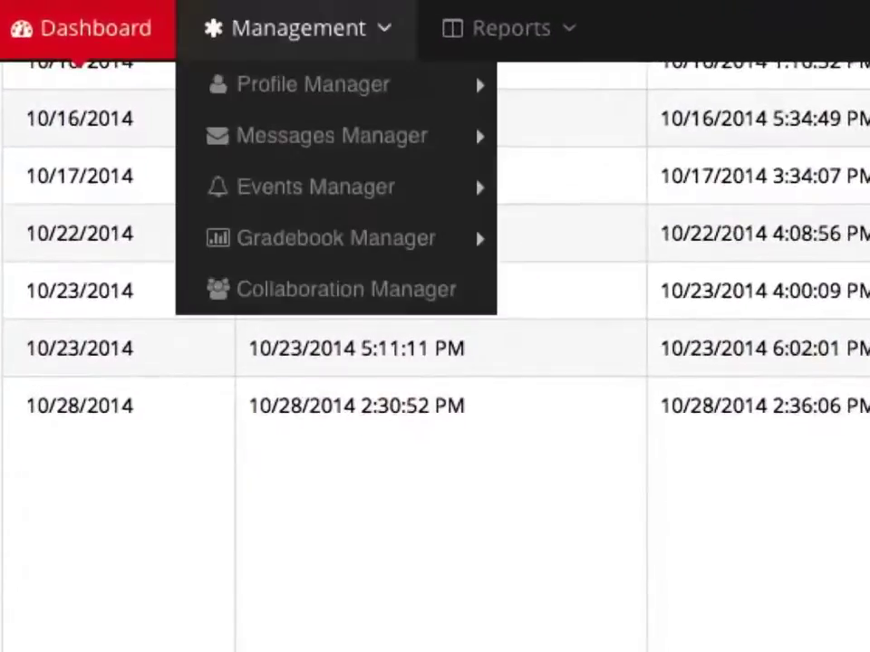
key("Down")
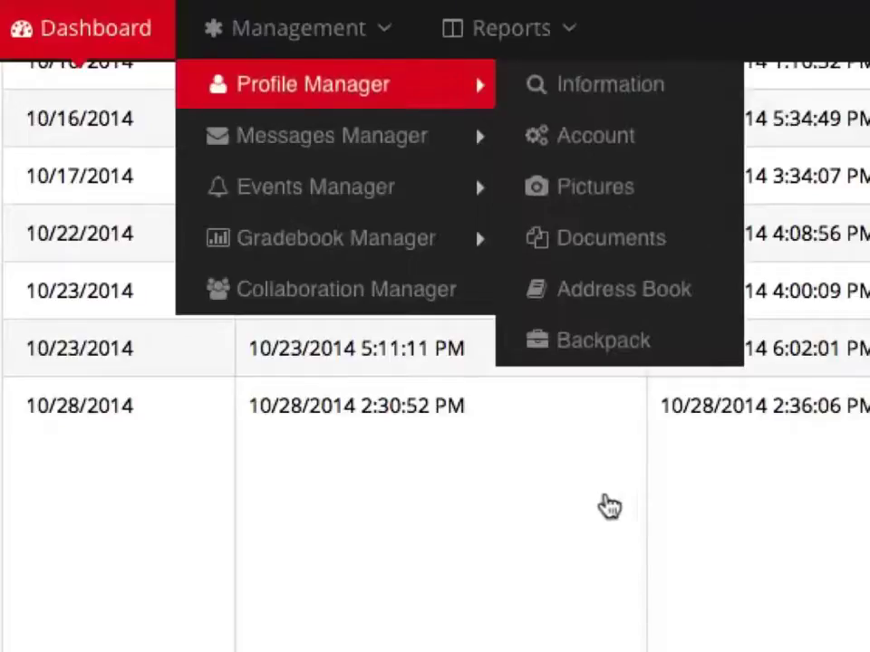
key("Right")
key("Down")
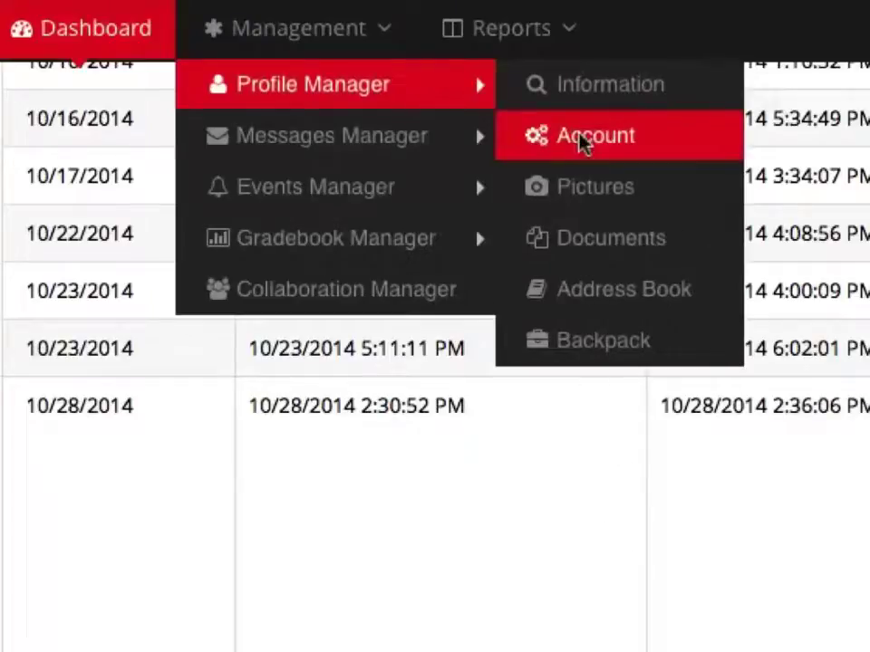
left_click(584, 138)
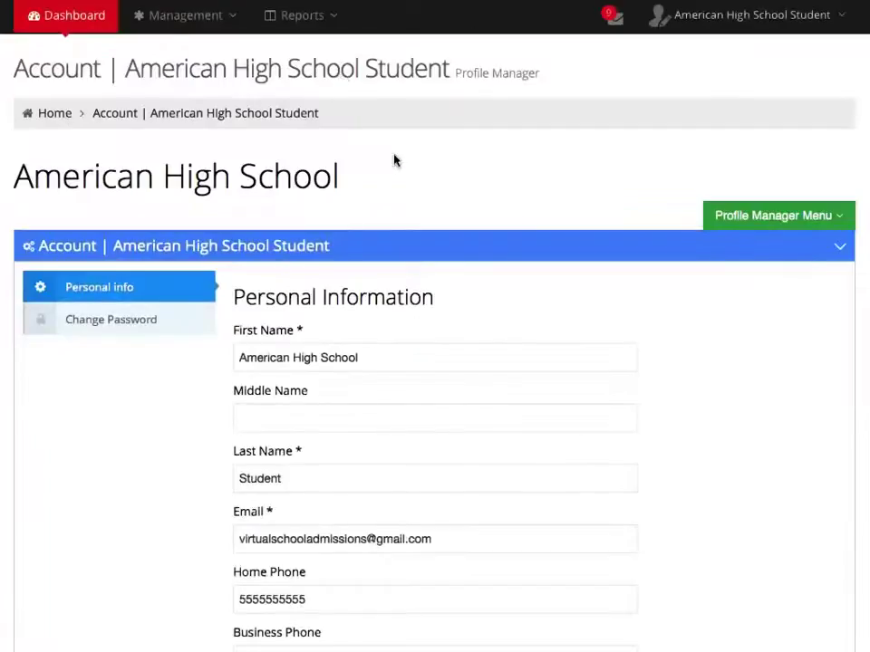
Enter and confirm a new account password, save it, and return to the dashboard
left_click(111, 328)
left_click(261, 304)
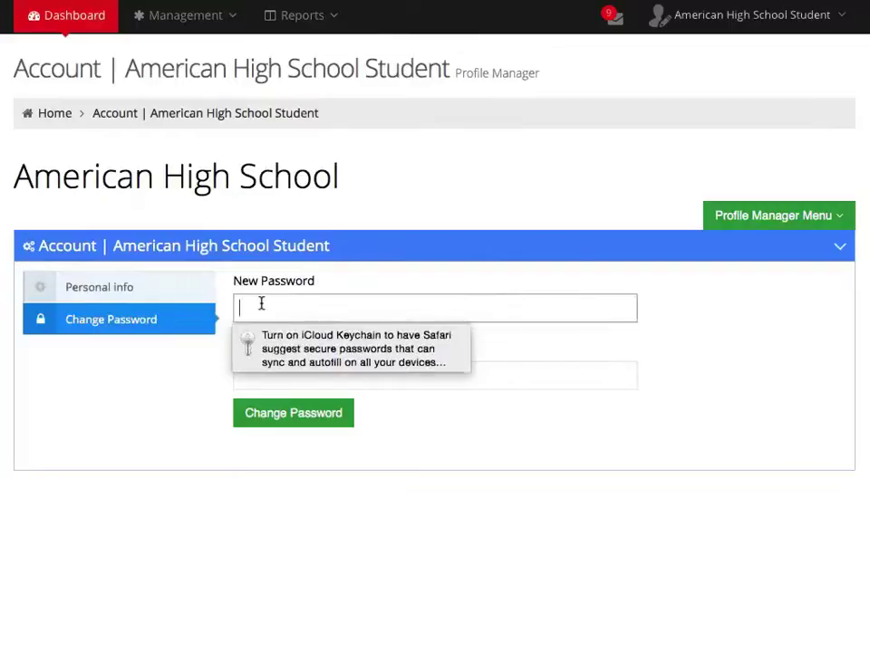
type("••••••")
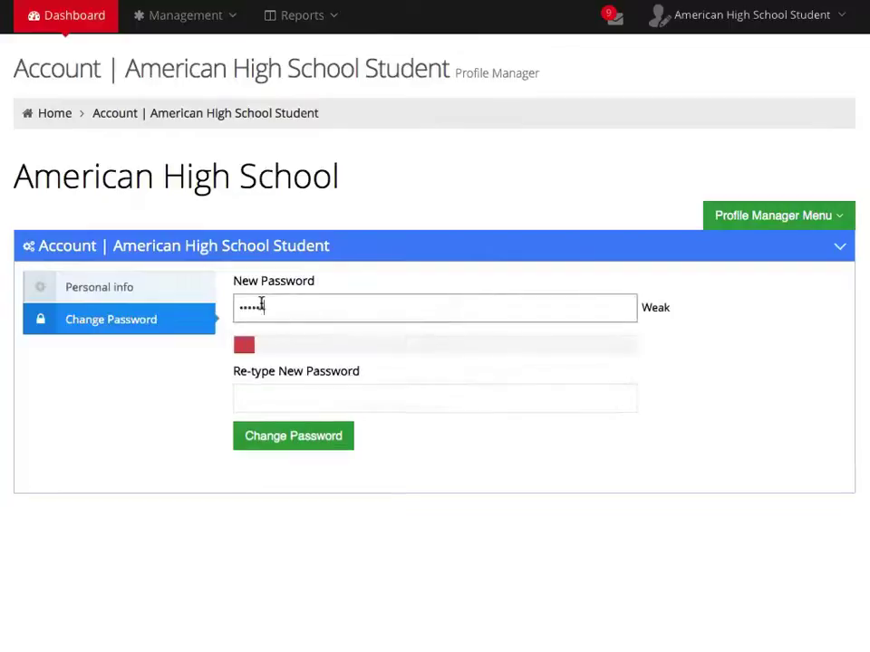
key("Tab")
type("••••••")
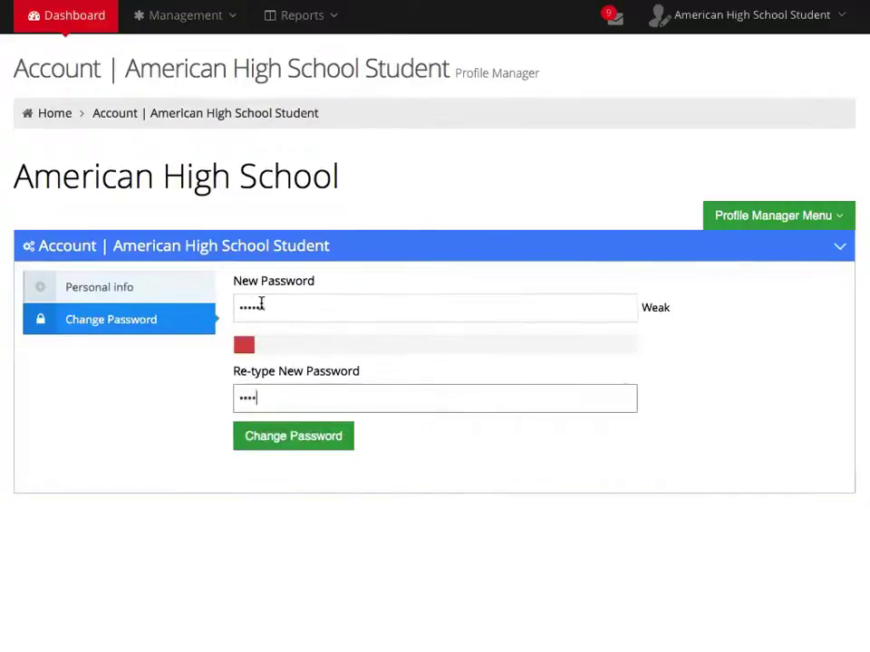
left_click(285, 440)
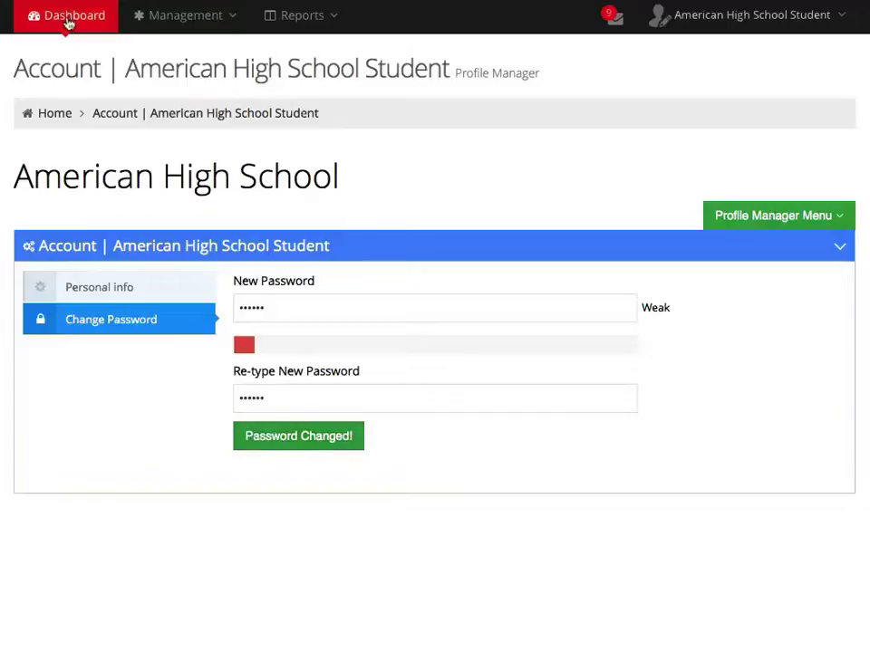
left_click(68, 18)
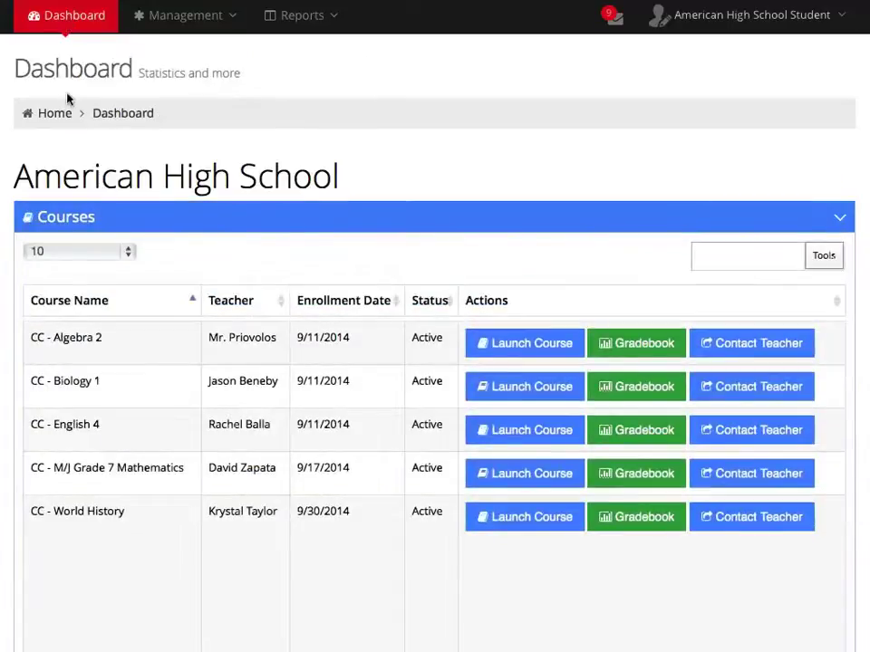